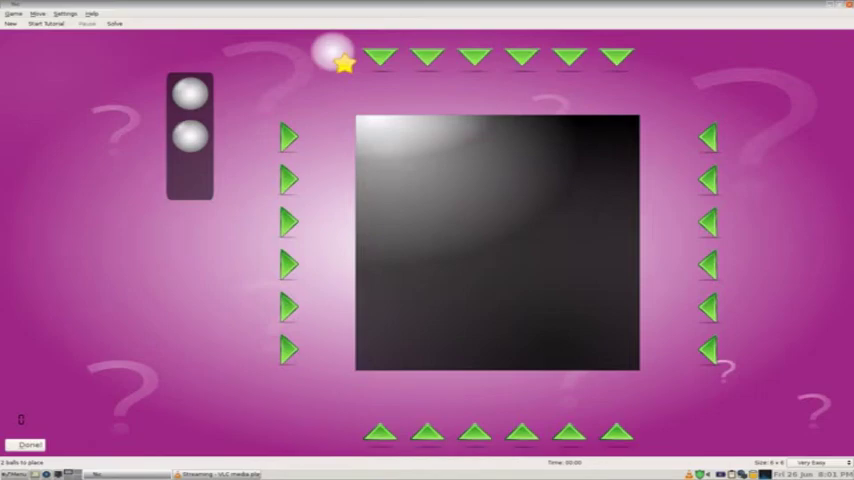
Fire both bottom-row lasers and the fourth-column bottom laser, and guess a bottom-row ball
{"action": "left_click", "coordinate": [288, 350]}
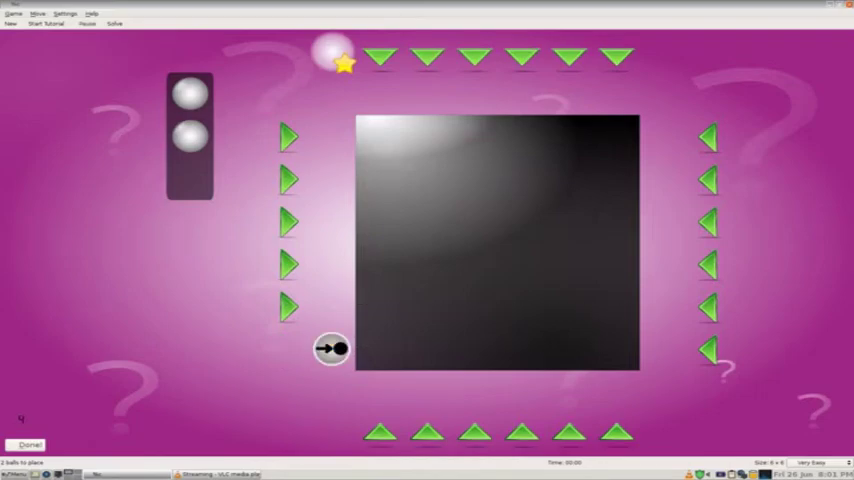
{"action": "left_click", "coordinate": [424, 348]}
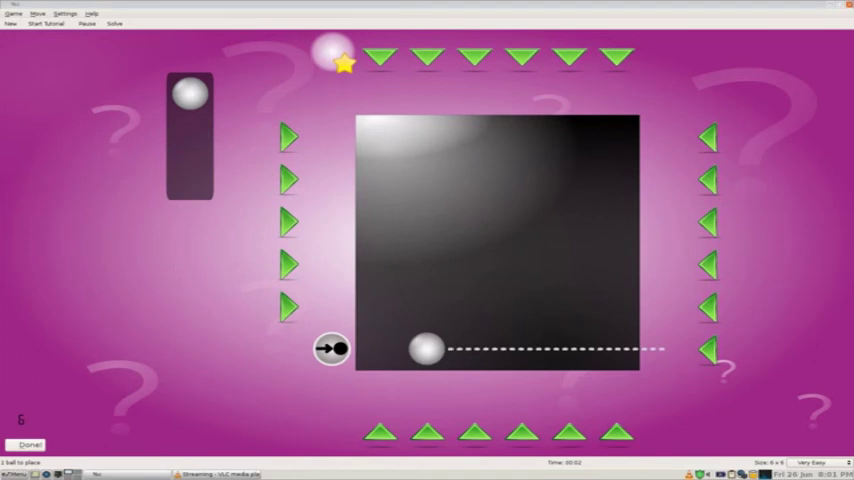
{"action": "left_click", "coordinate": [710, 350]}
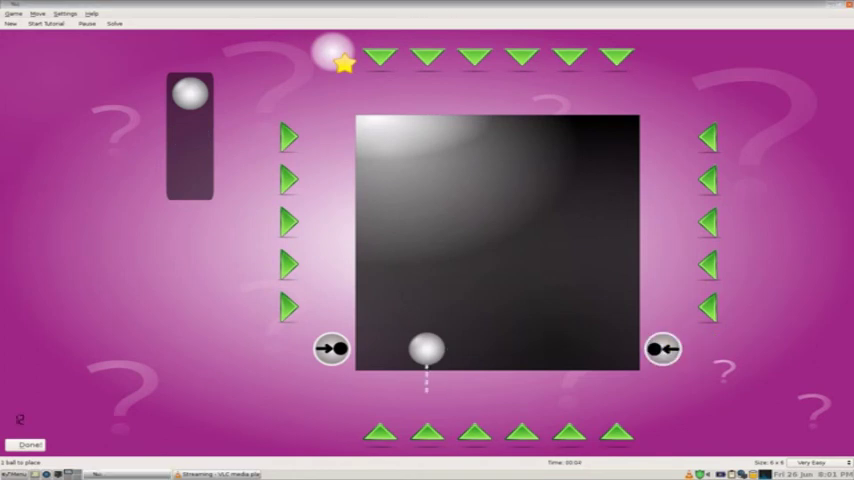
{"action": "left_click", "coordinate": [522, 433]}
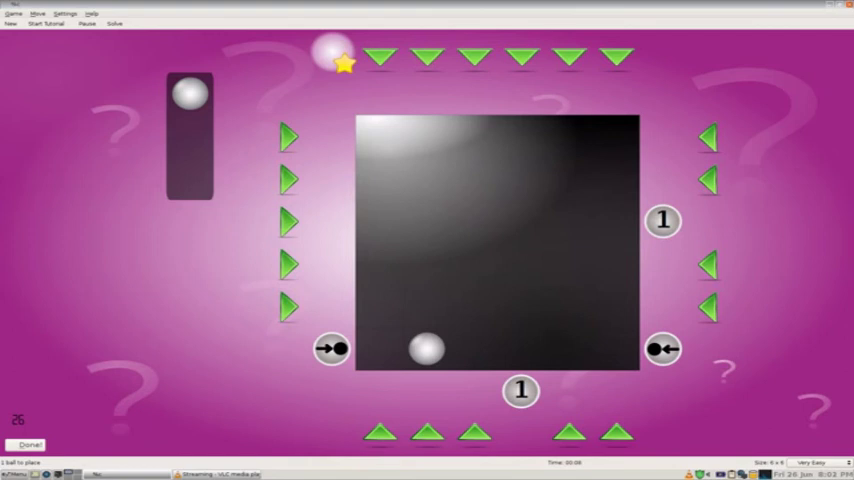
Settle the second ball in column four, row two, then fire the left row-3 laser
{"action": "left_click", "coordinate": [521, 221]}
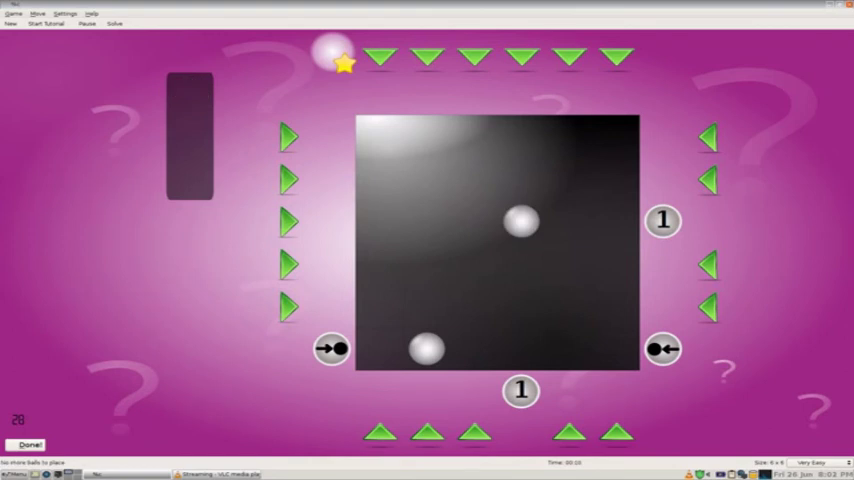
{"action": "left_click", "coordinate": [521, 179]}
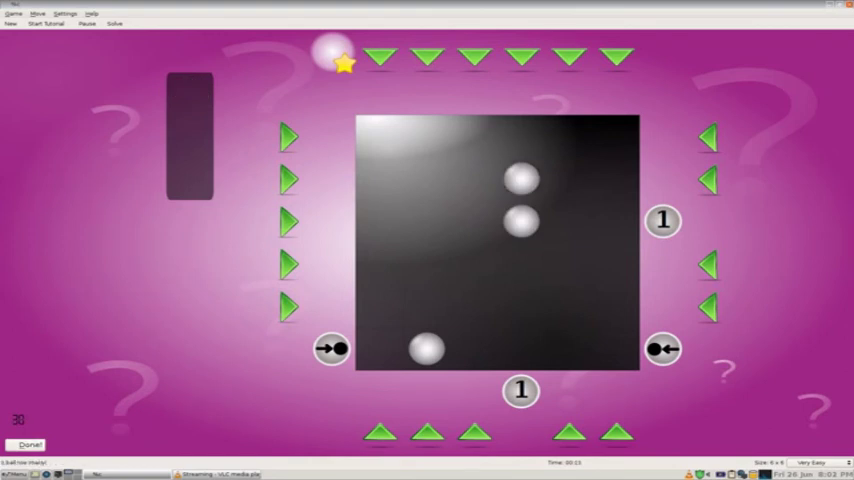
{"action": "left_click", "coordinate": [521, 179]}
{"action": "left_click", "coordinate": [521, 179]}
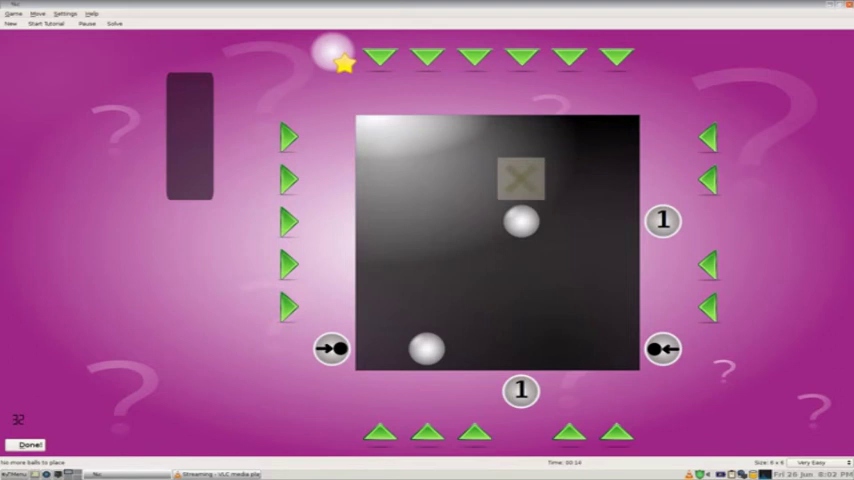
{"action": "left_click", "coordinate": [521, 179]}
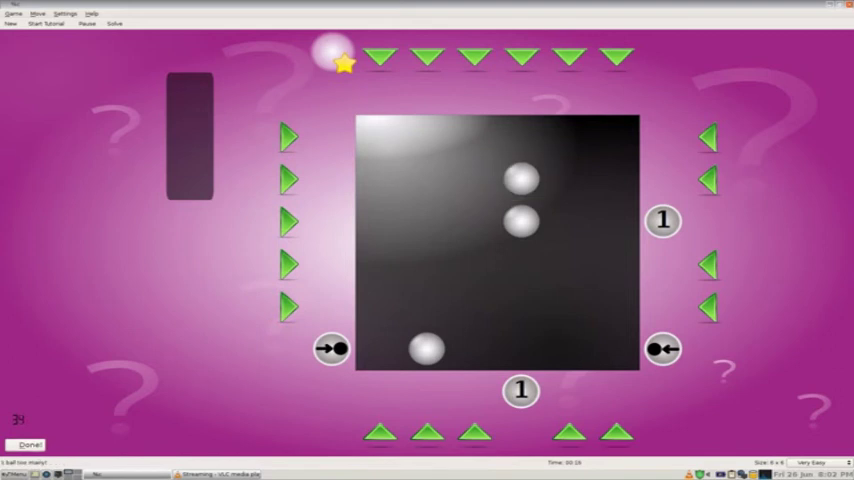
{"action": "left_click", "coordinate": [521, 179]}
{"action": "left_click", "coordinate": [521, 222]}
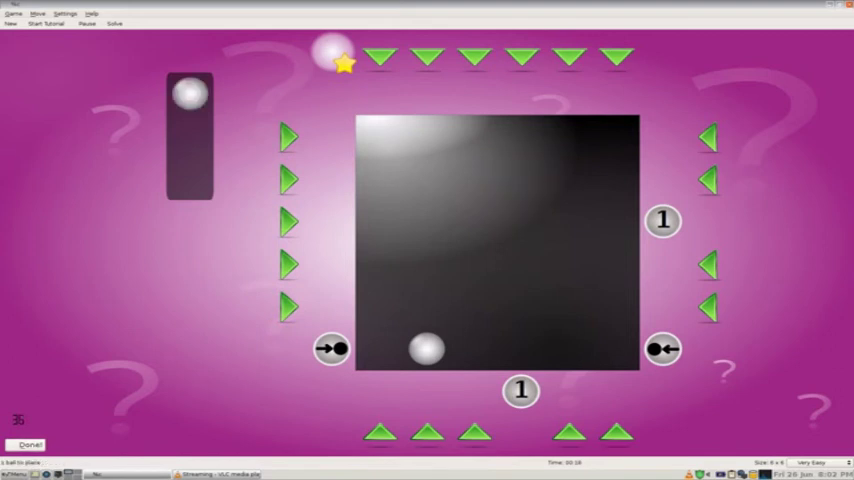
{"action": "left_click", "coordinate": [521, 179]}
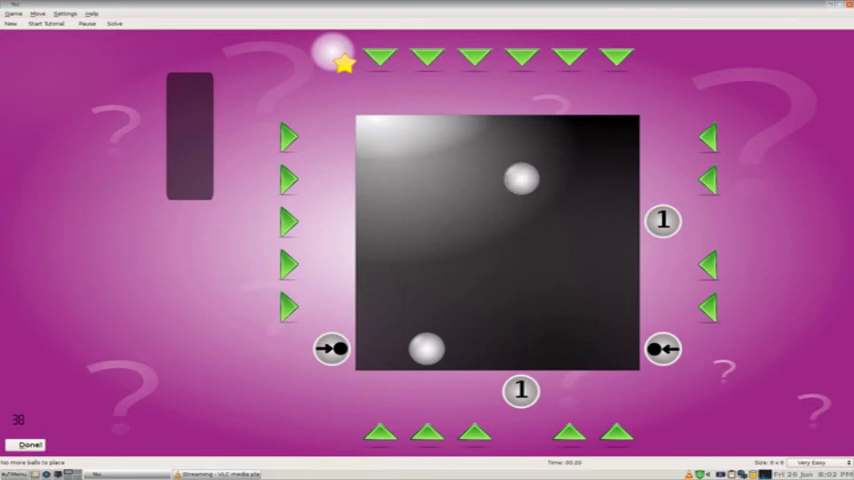
{"action": "left_click", "coordinate": [288, 222]}
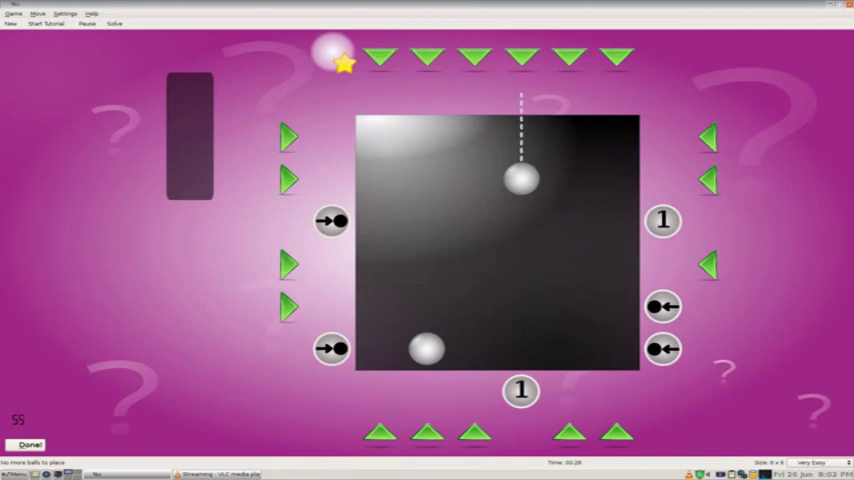
Fire top lasers down columns 4, 2 and 1, and both row-2 lasers
{"action": "left_click", "coordinate": [523, 57]}
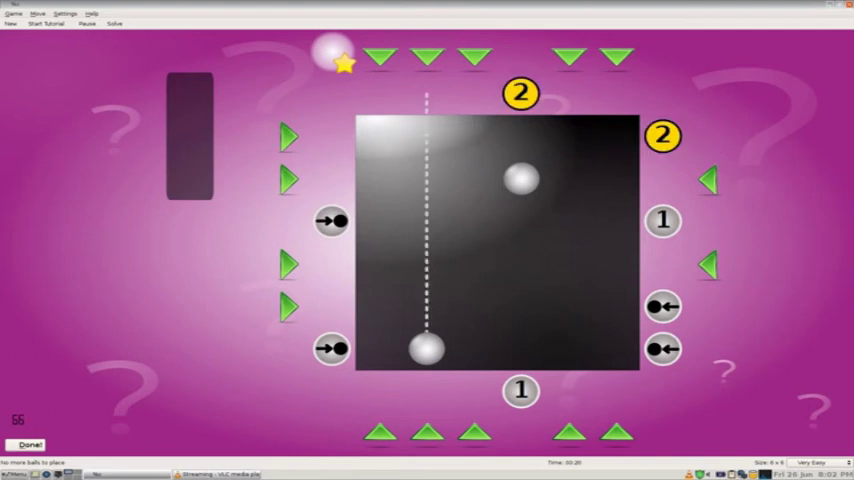
{"action": "left_click", "coordinate": [428, 57]}
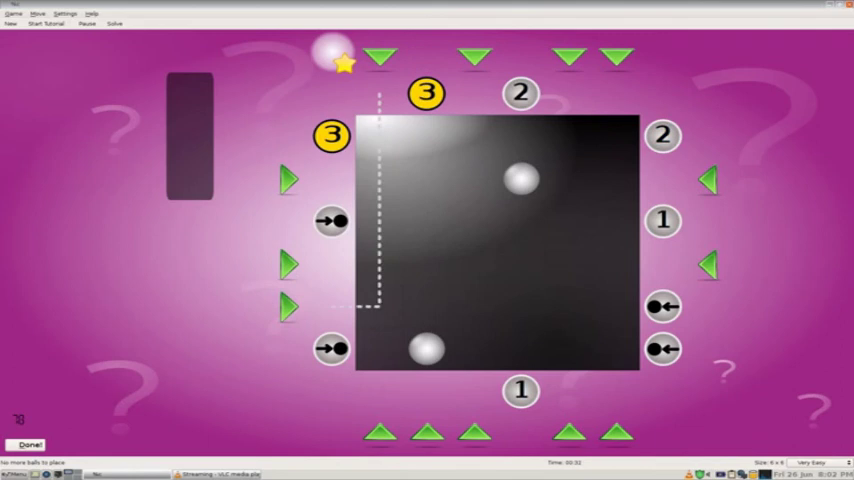
{"action": "left_click", "coordinate": [380, 57]}
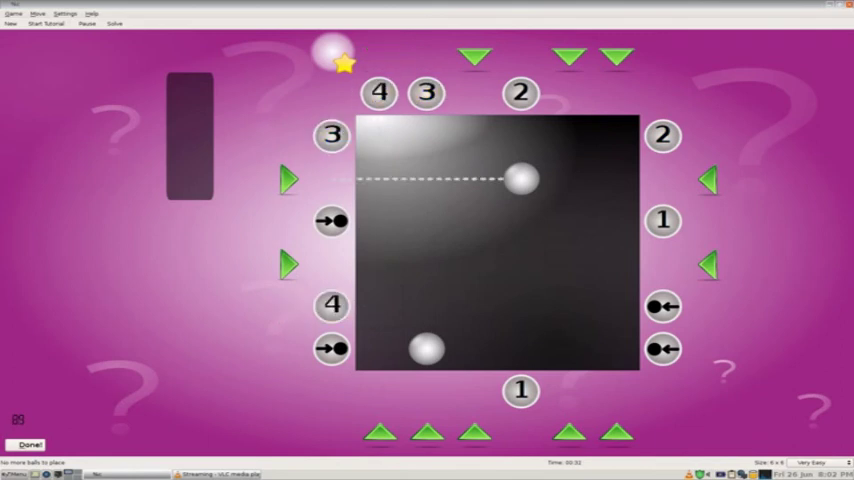
{"action": "left_click", "coordinate": [288, 179]}
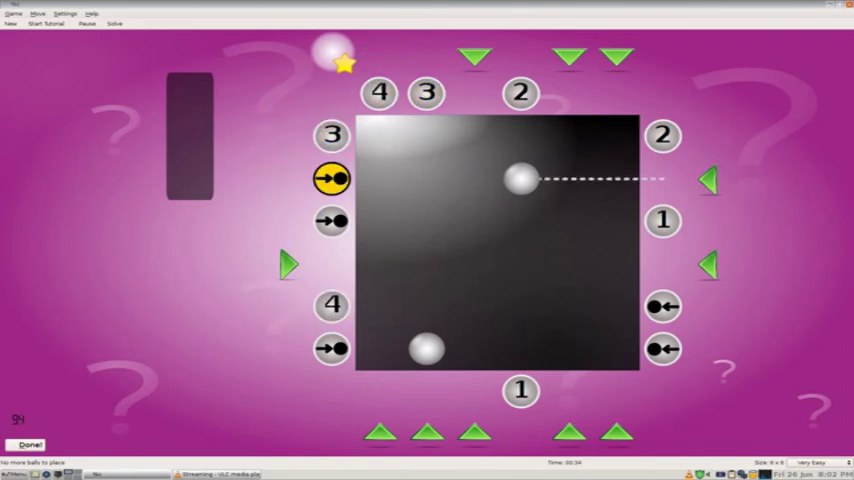
{"action": "left_click", "coordinate": [707, 179]}
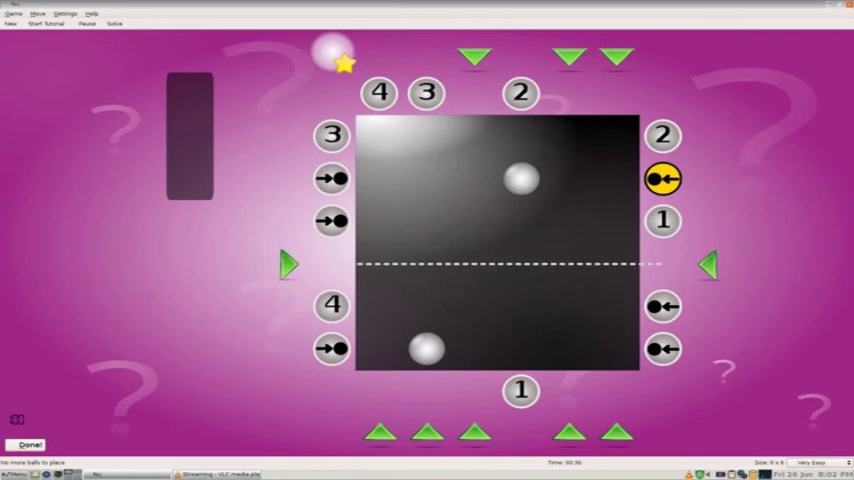
Fire the row-4 laser, bottom lasers for columns 1, 2, 3, 5, 6, and top column 3
{"action": "left_click", "coordinate": [288, 264]}
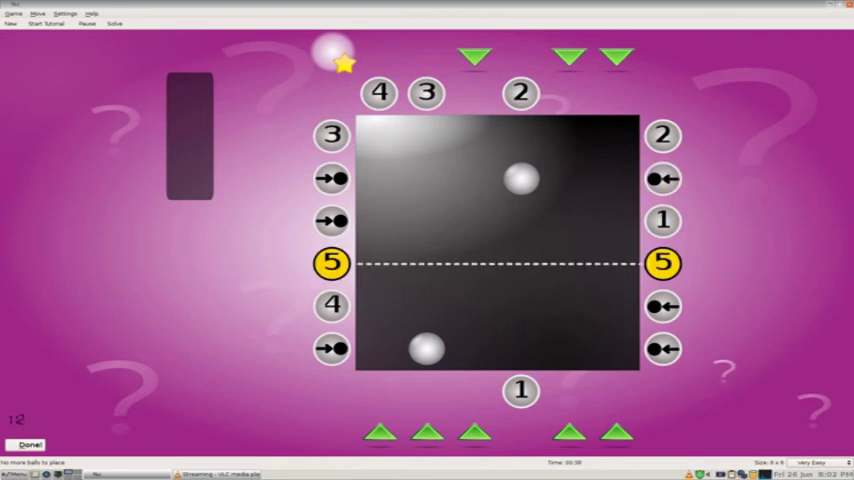
{"action": "left_click", "coordinate": [379, 433]}
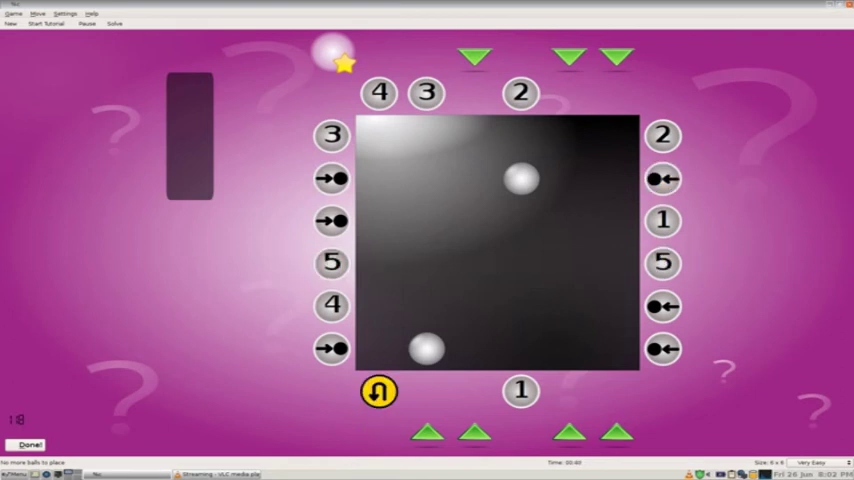
{"action": "left_click", "coordinate": [428, 433]}
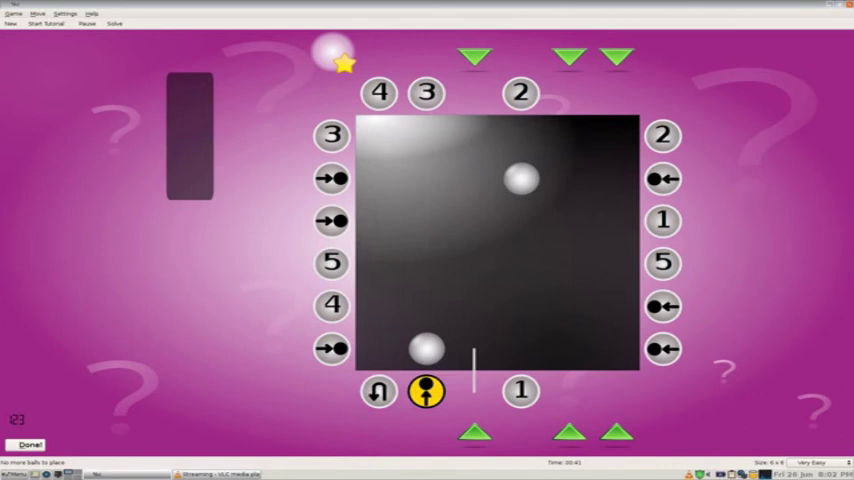
{"action": "left_click", "coordinate": [475, 433]}
{"action": "left_click", "coordinate": [568, 433]}
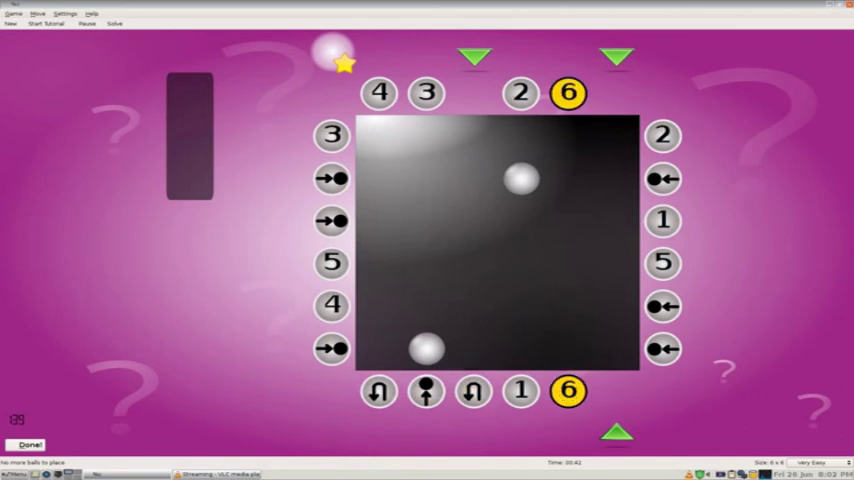
{"action": "left_click", "coordinate": [617, 433]}
{"action": "left_click", "coordinate": [475, 57]}
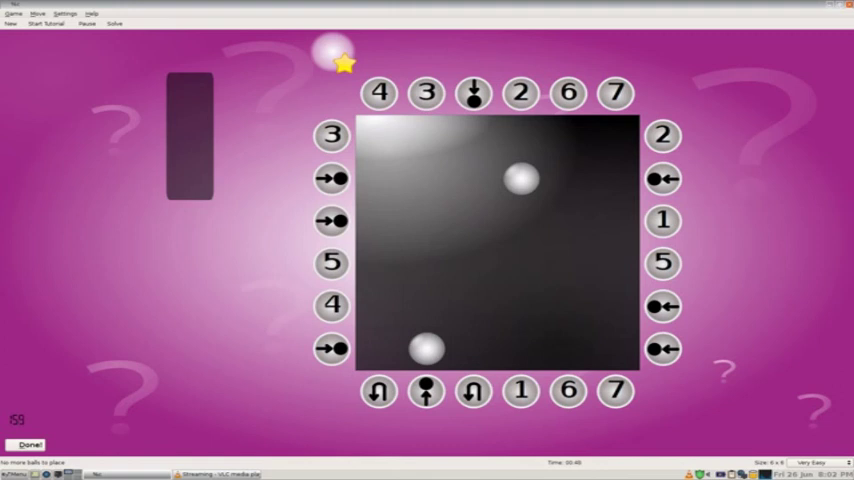
Drag the bottom-row ball two cells right
{"action": "left_click_drag", "start_coordinate": [427, 348], "coordinate": [478, 345]}
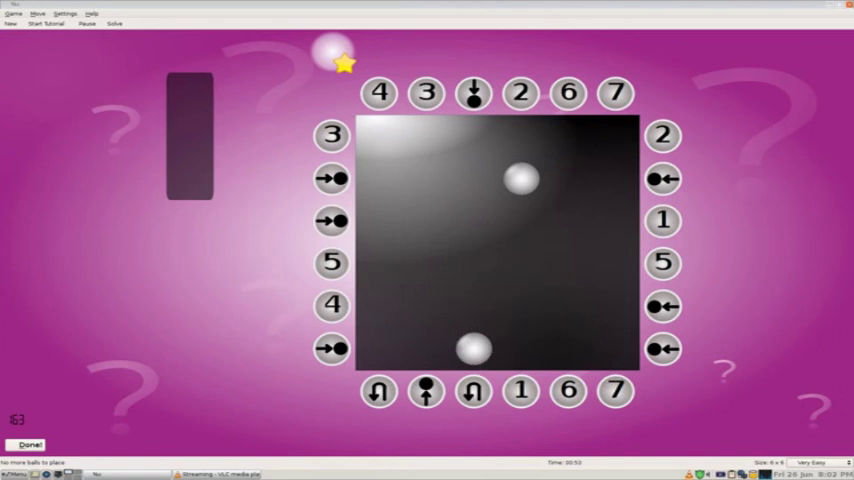
{"action": "left_click", "coordinate": [331, 347]}
{"action": "left_click_drag", "start_coordinate": [474, 348], "coordinate": [521, 348]}
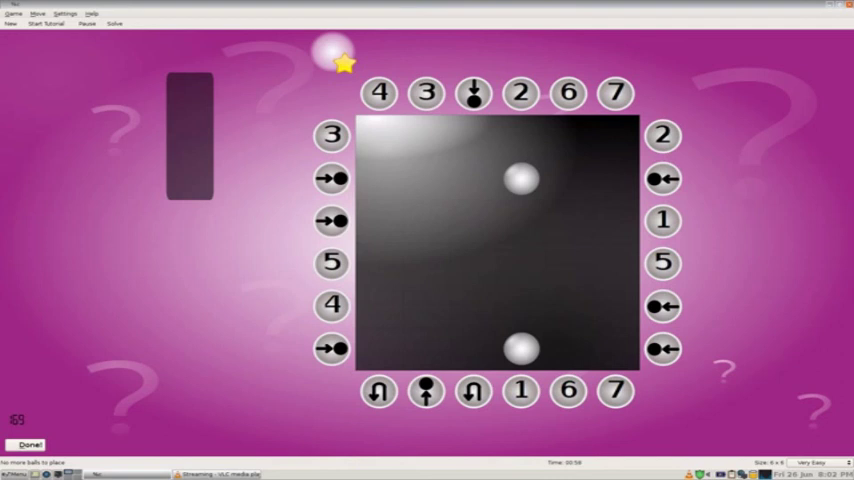
Shift the upper ball one cell left and one cell down
{"action": "left_click_drag", "start_coordinate": [521, 178], "coordinate": [474, 178]}
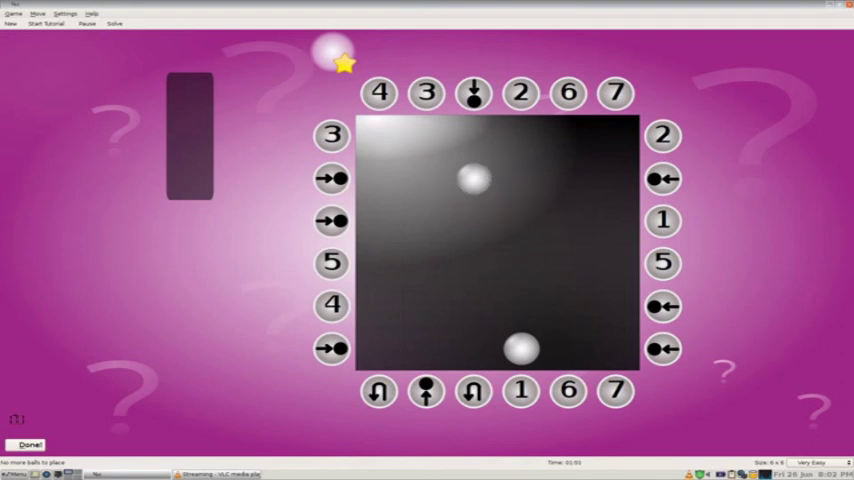
{"action": "left_click", "coordinate": [331, 220]}
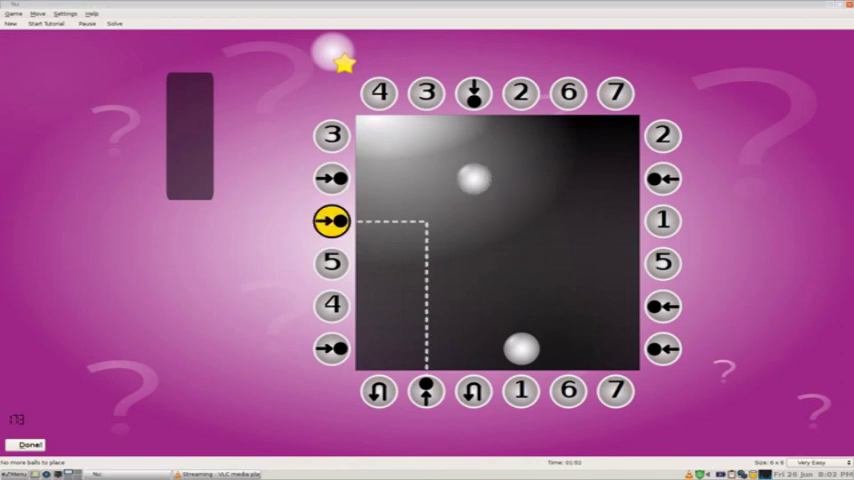
{"action": "key", "text": "Left"}
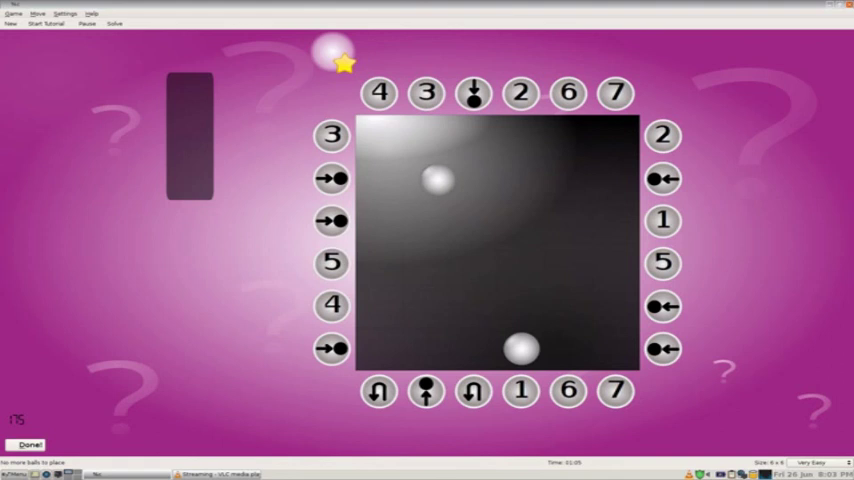
{"action": "key", "text": "Right"}
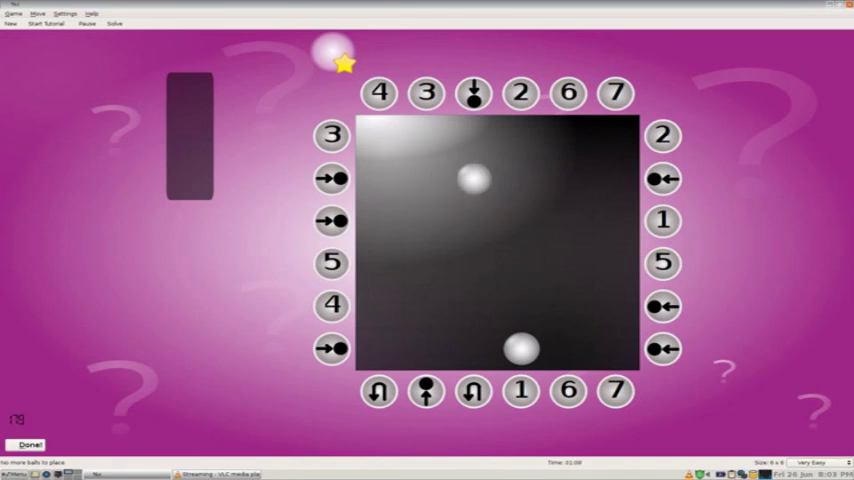
{"action": "key", "text": "Down"}
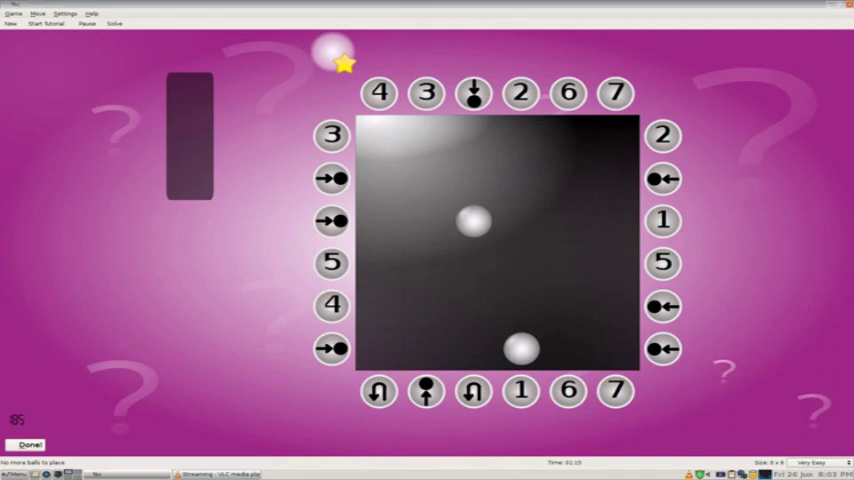
{"action": "key", "text": "Up"}
{"action": "key", "text": "Up"}
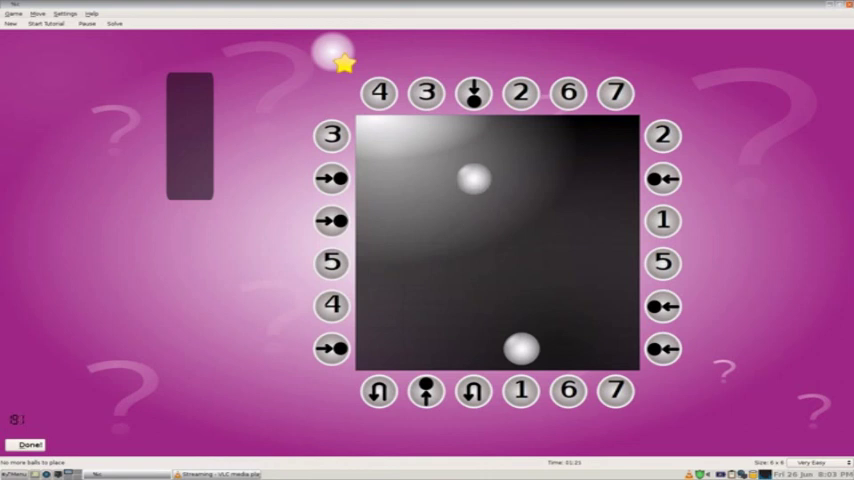
{"action": "key", "text": "Down"}
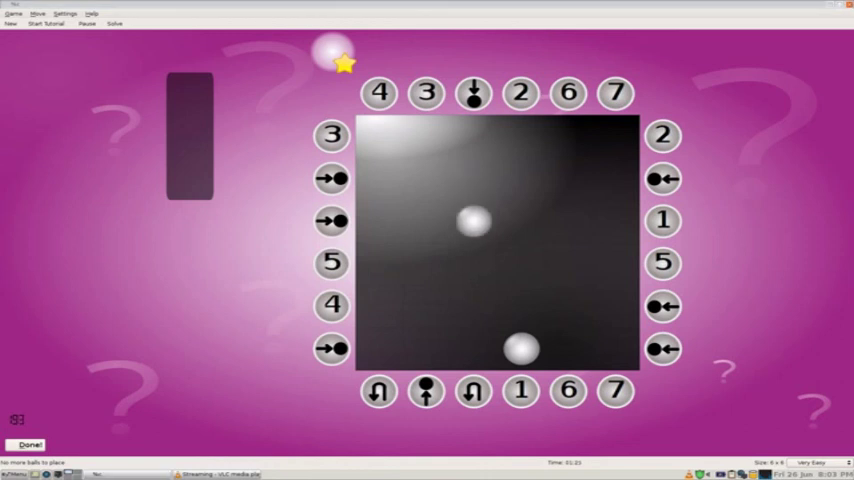
Finish with Done! to reveal the real balls and a score of 999, then open the Game menu
{"action": "left_click", "coordinate": [30, 444]}
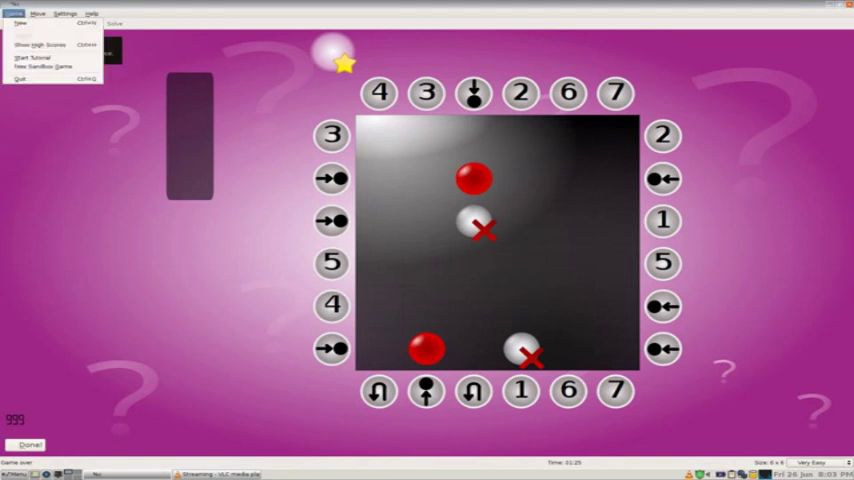
{"action": "left_click", "coordinate": [13, 13]}
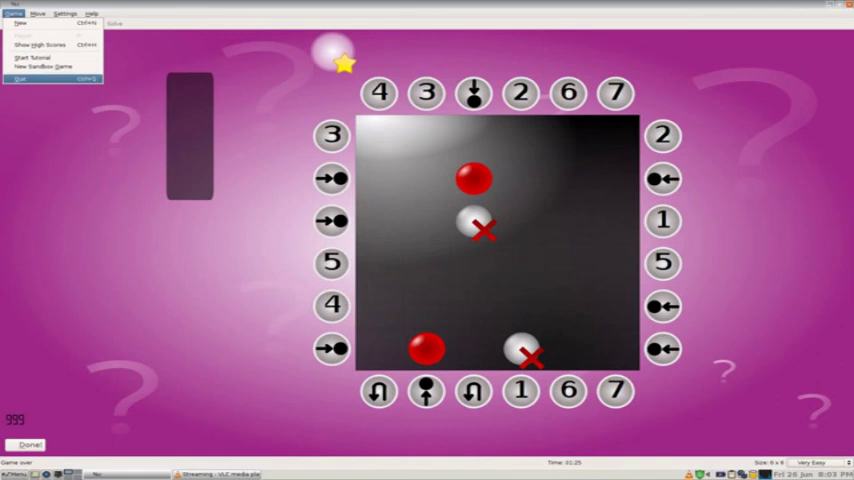